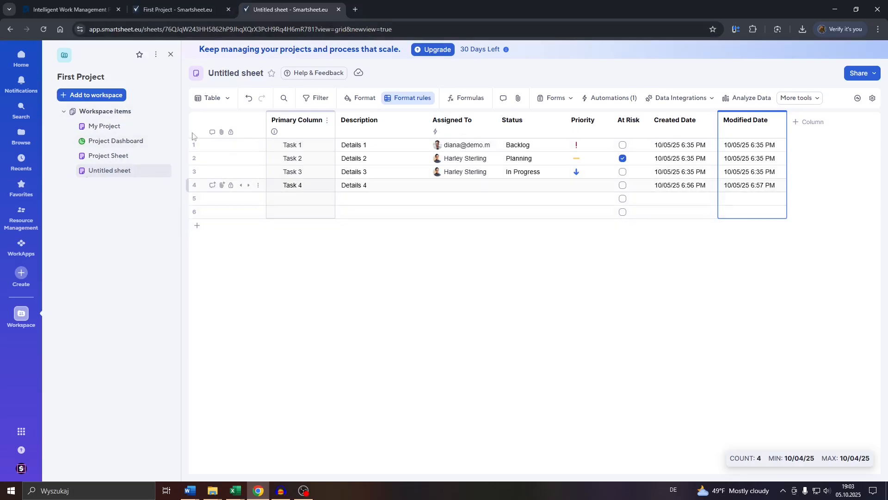
Step: Switch to the workspace browser, visit the home page, and list the contents of the First Project workspace
click(167, 7)
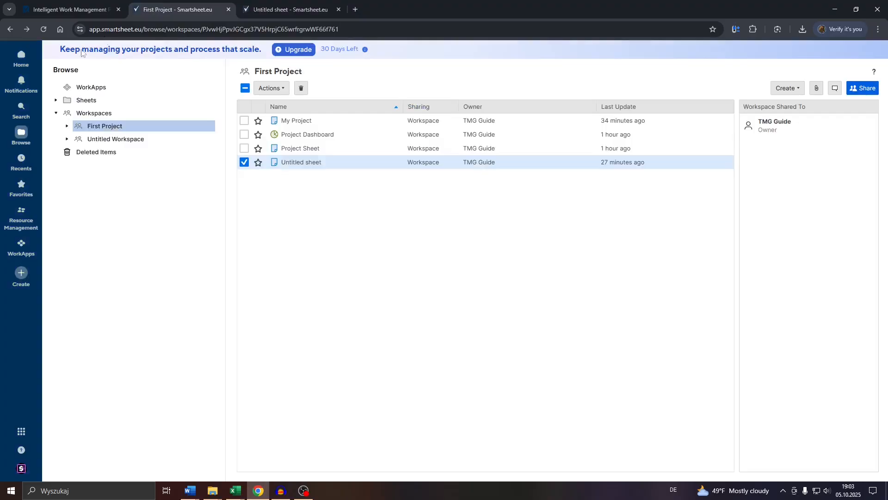
click(21, 62)
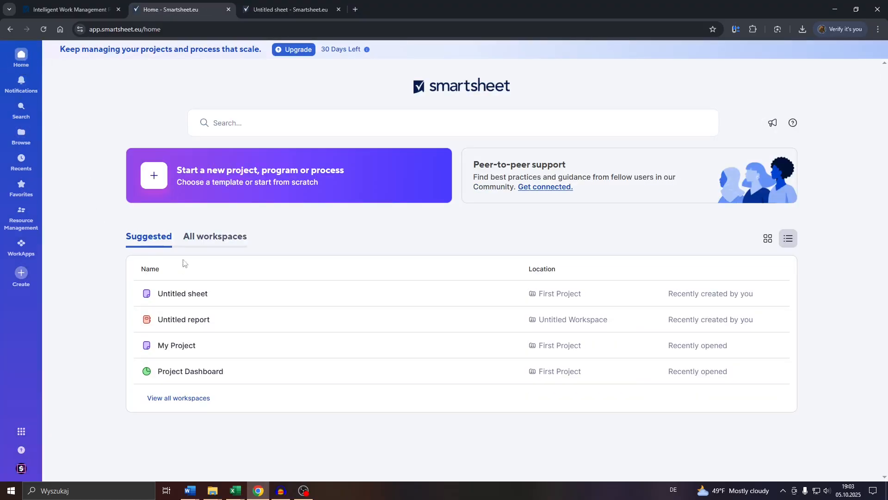
click(24, 135)
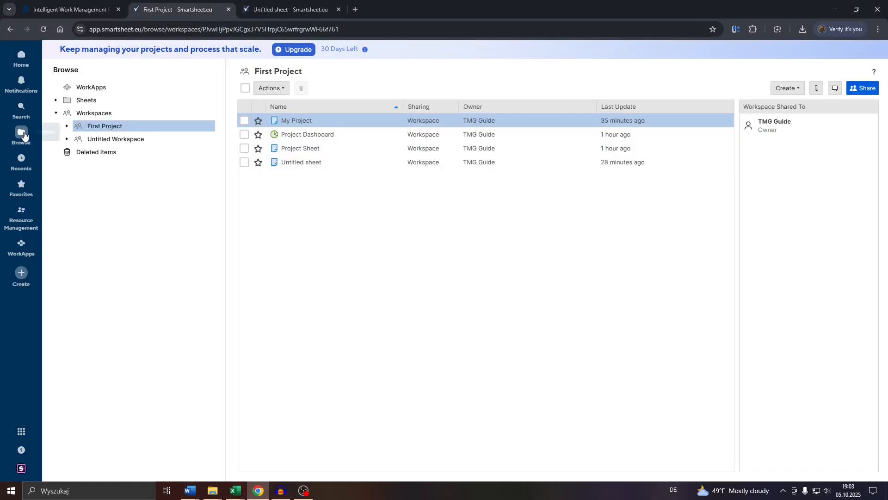
click(57, 114)
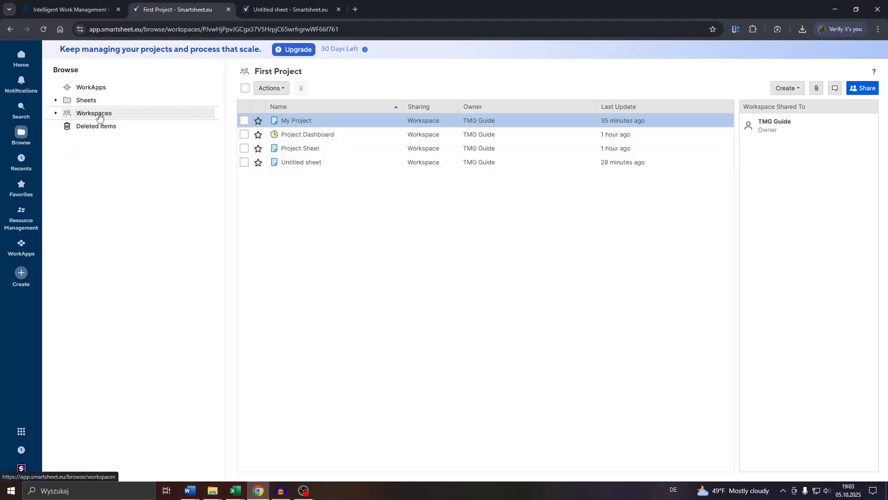
click(56, 113)
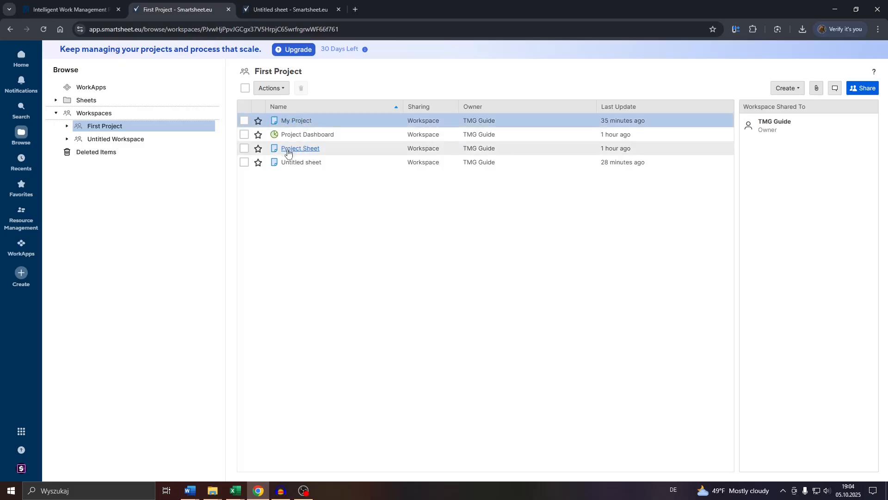
Step: Open the Untitled sheet from the First Project workspace in a new tab
click(244, 162)
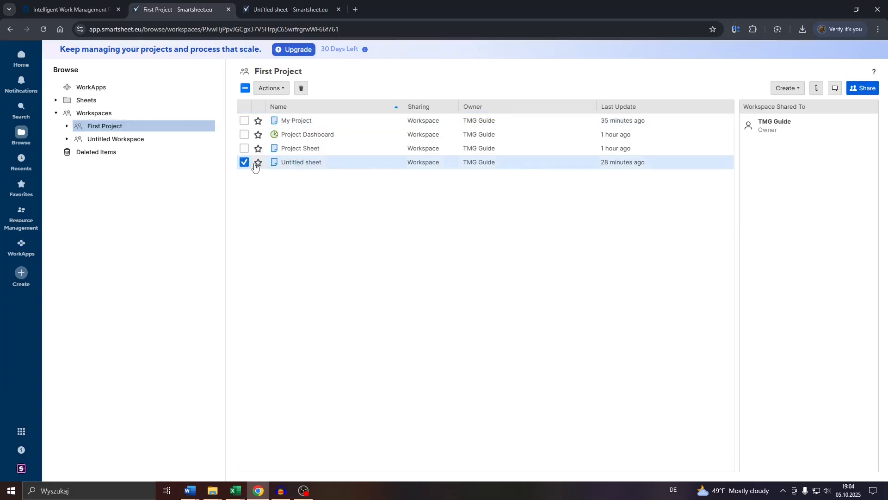
click(282, 93)
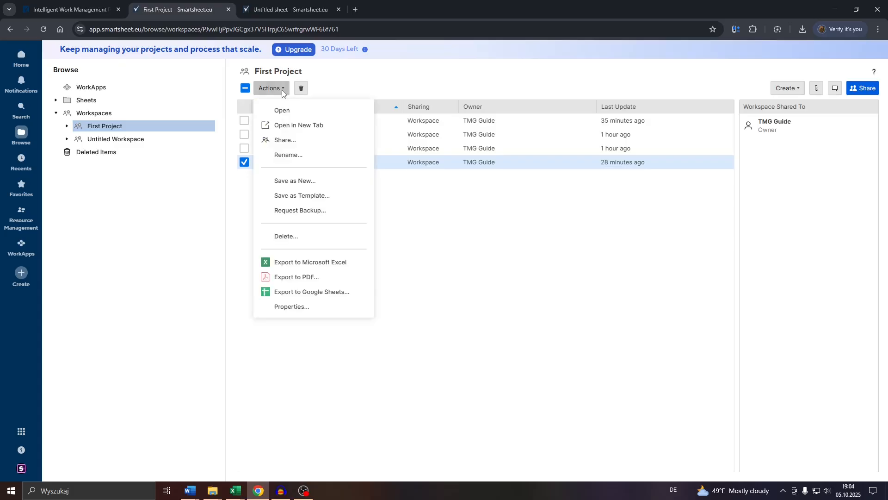
click(305, 126)
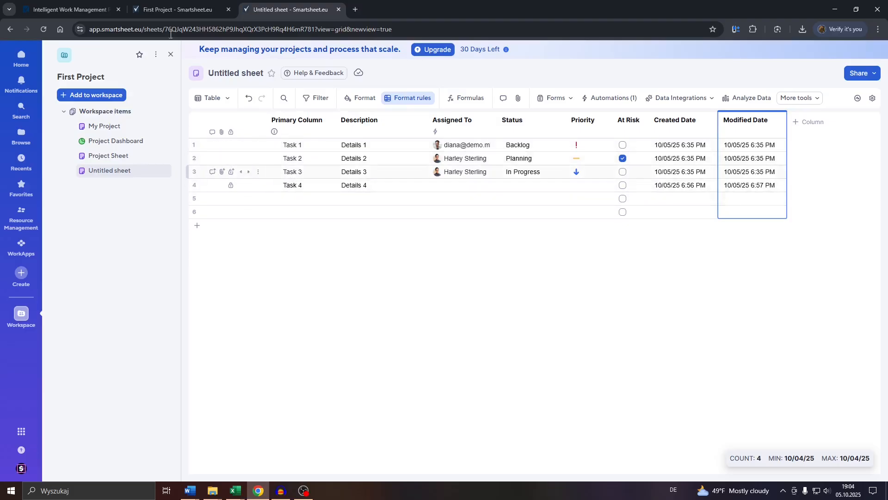
Step: Return to the First Project workspace and review the actions available for the Untitled sheet
click(168, 11)
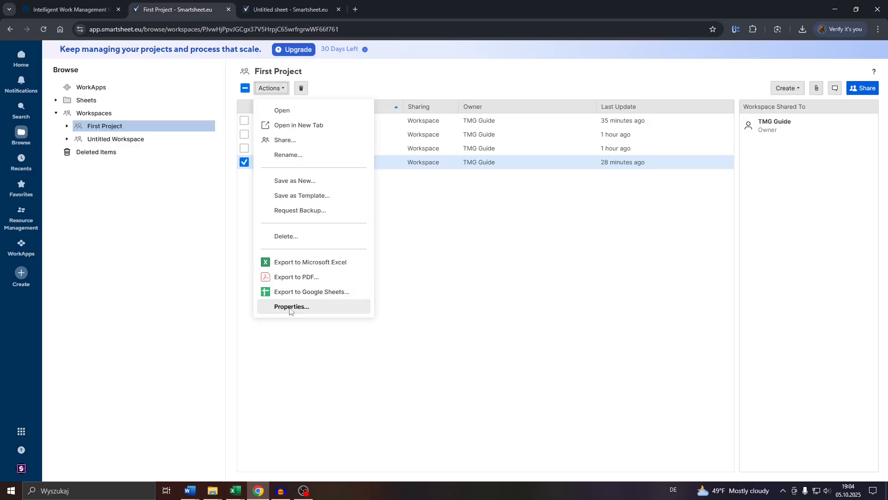
click(227, 234)
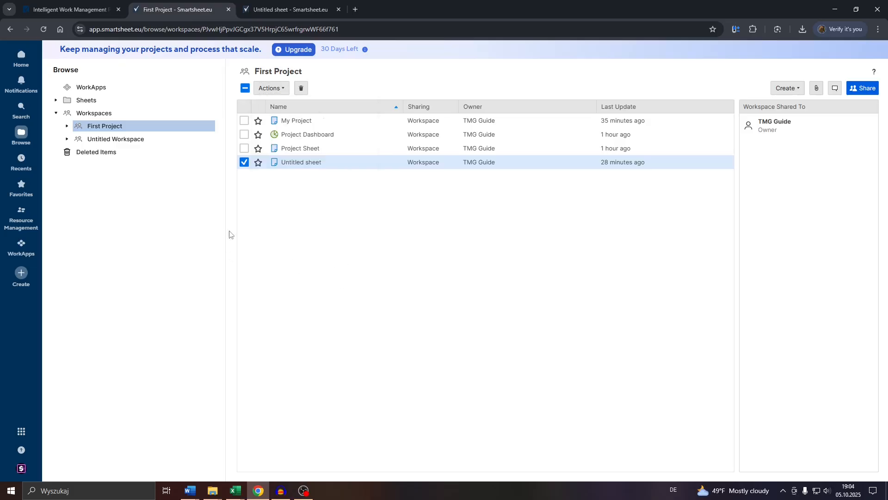
right_click(298, 164)
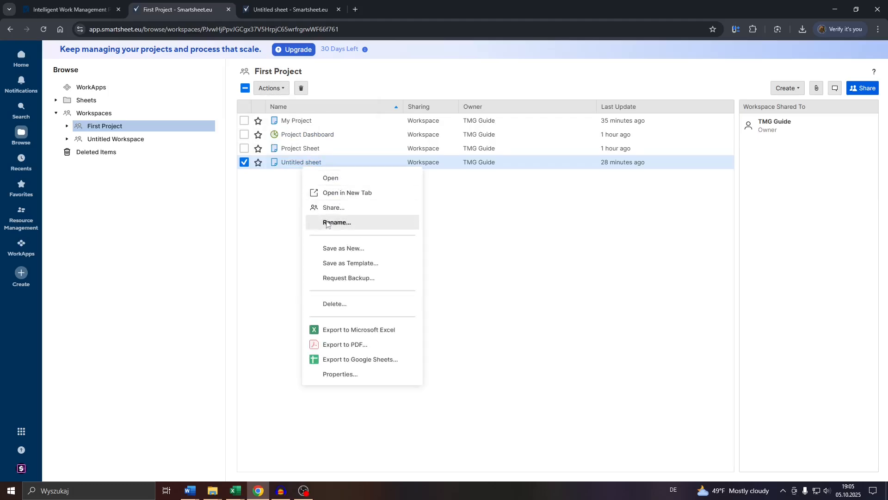
click(280, 278)
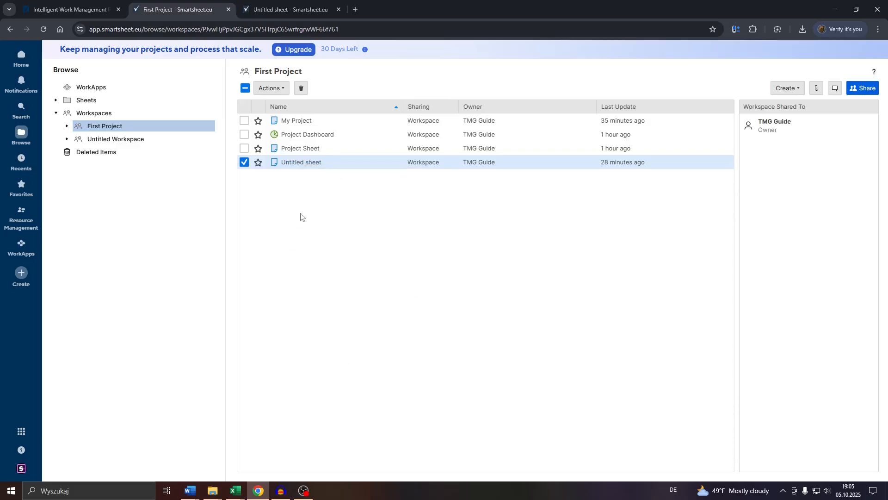
Step: View the delete confirmation for the Untitled sheet, cancel it, and look over the sheet's actions once more
click(303, 88)
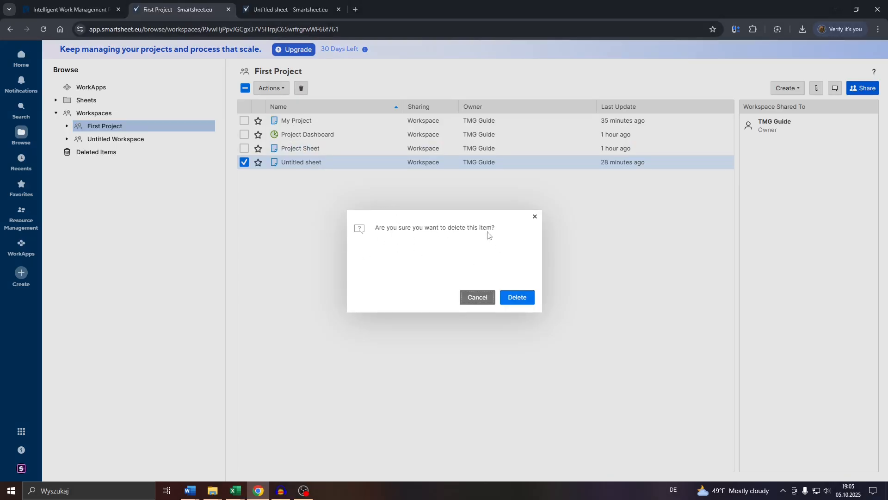
click(472, 301)
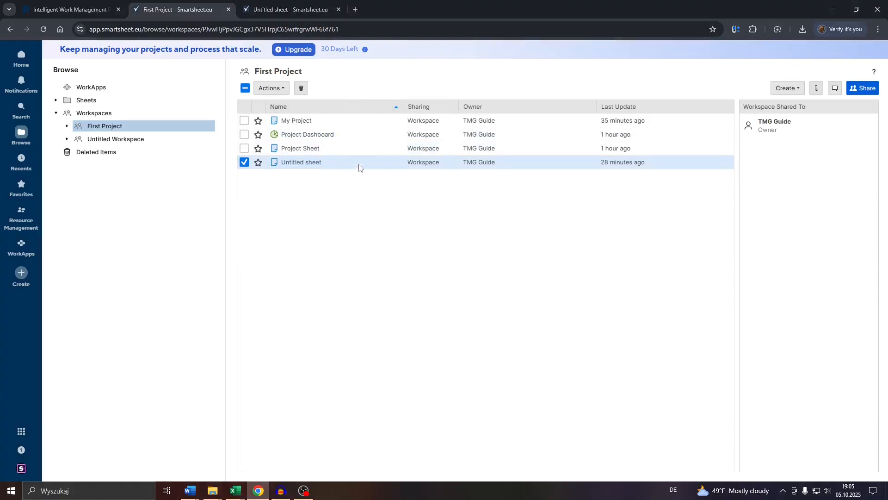
right_click(302, 164)
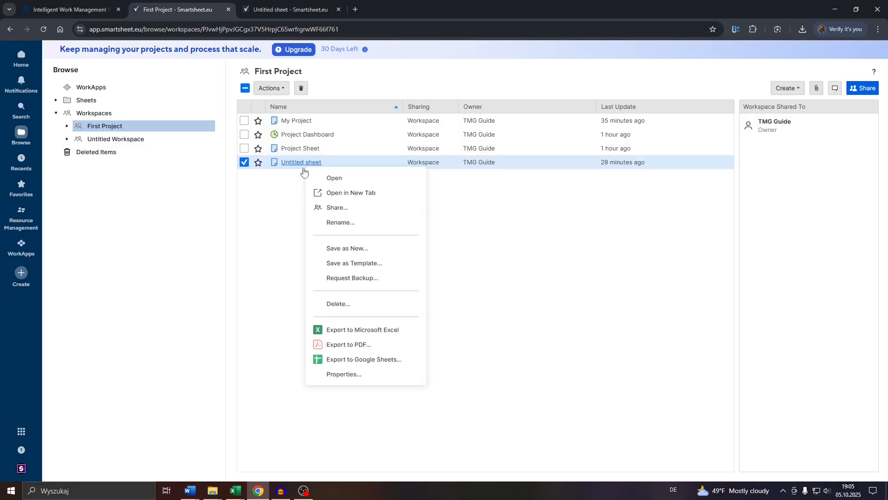
click(279, 219)
Step: Switch to the open Untitled sheet, toggle its favorite mark on and off, and view its sharing options
key(ctrl+Tab)
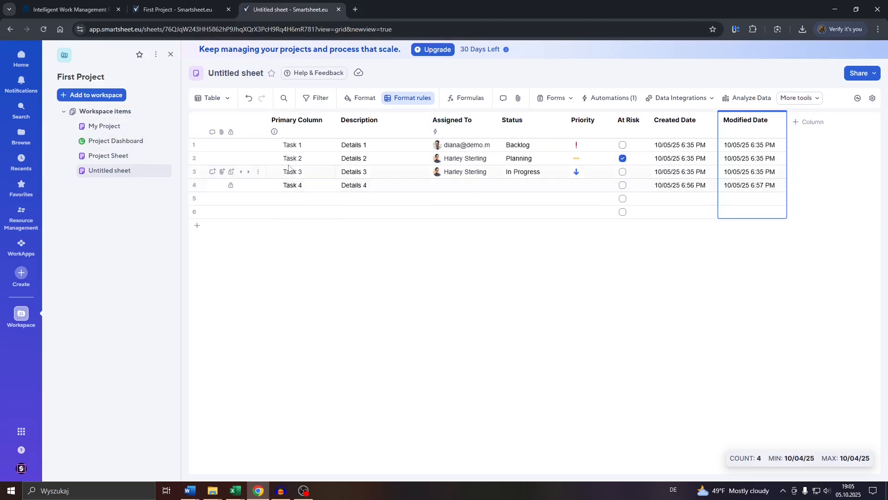
click(271, 74)
click(271, 75)
click(879, 75)
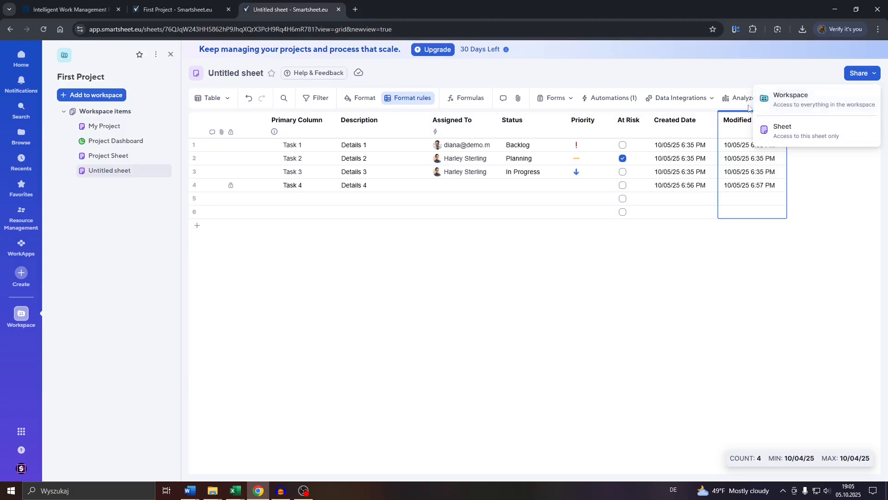
click(535, 256)
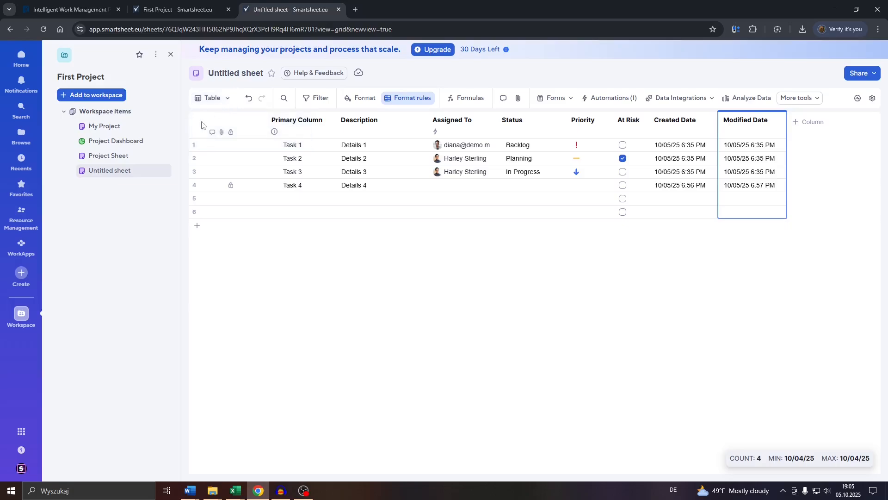
Step: Preview the sheet in Board view, return it to Table view, and examine the available column types
click(227, 100)
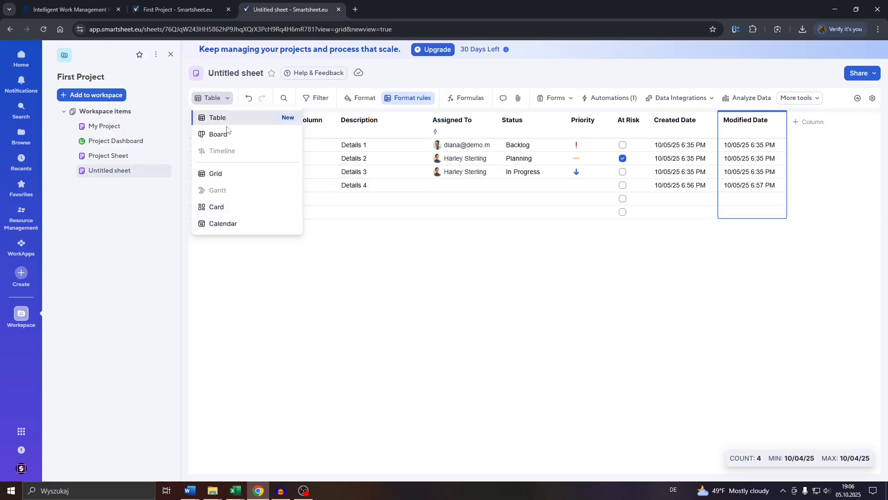
click(219, 134)
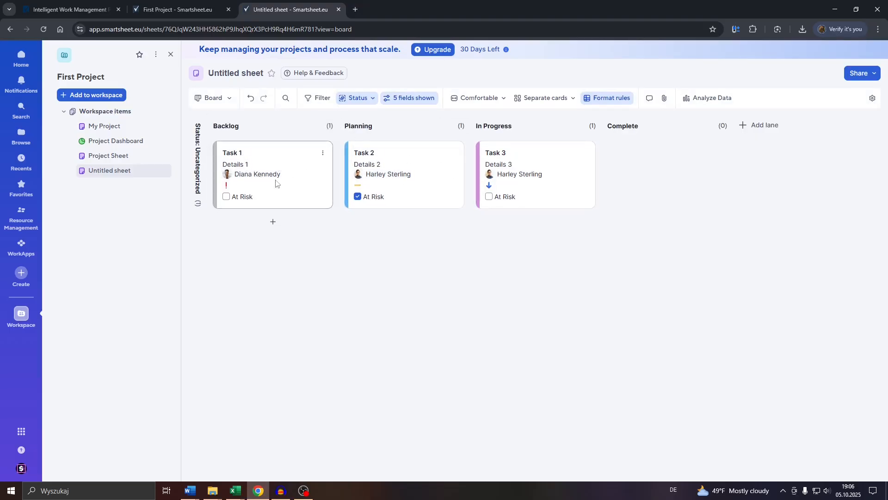
click(227, 99)
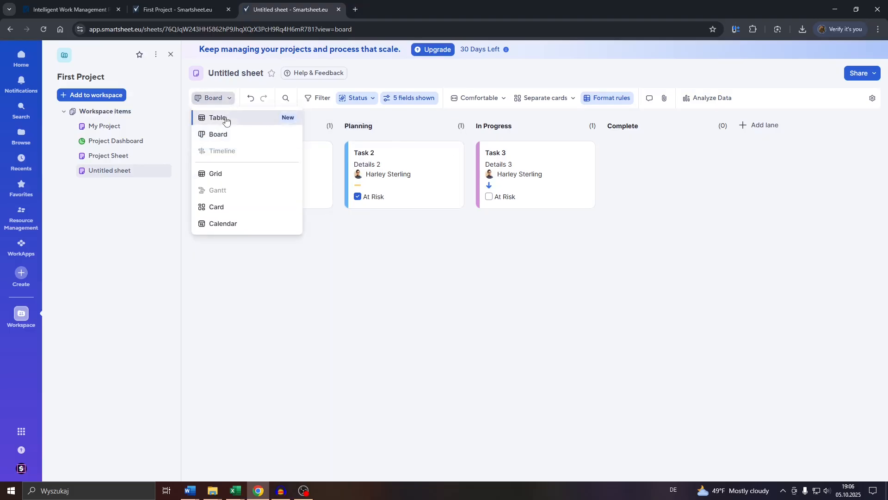
click(226, 119)
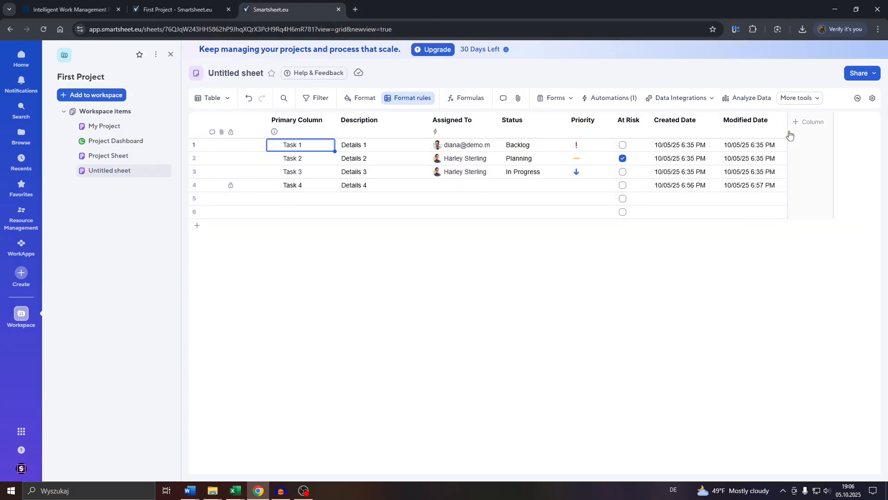
click(799, 121)
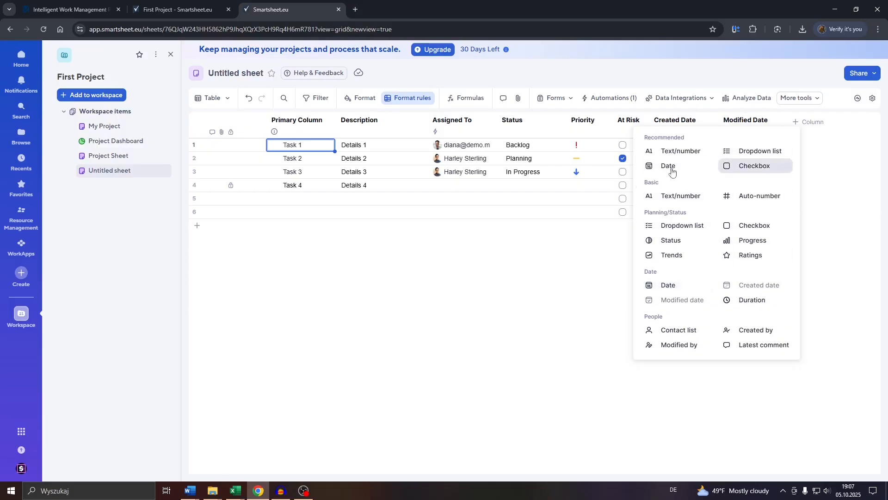
click(549, 242)
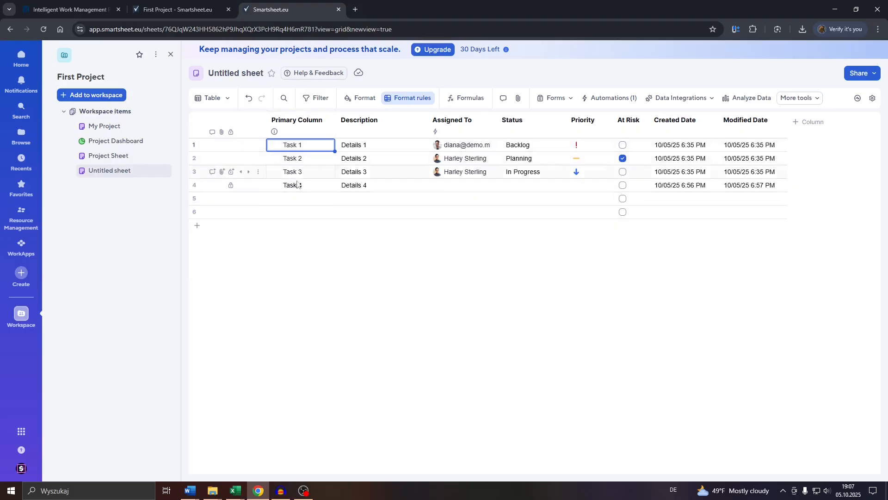
Step: Enter "Task 5" in the Primary Column of row 5
click(282, 200)
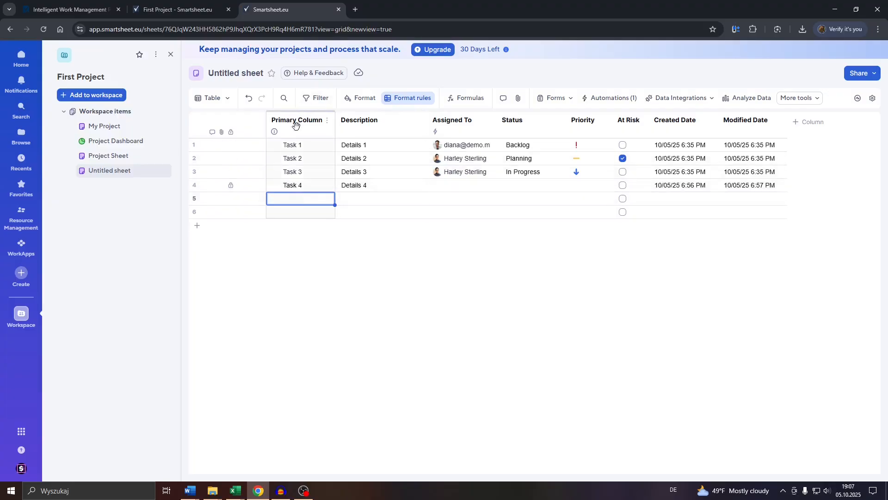
click(298, 197)
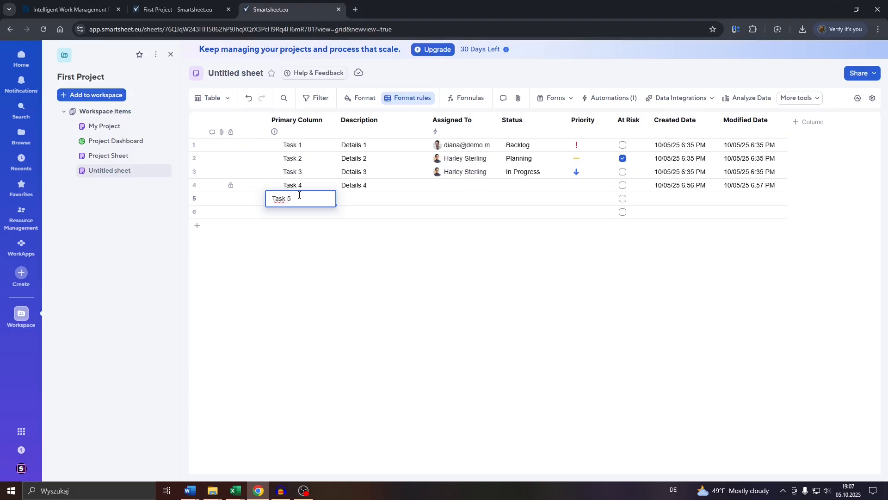
click(322, 269)
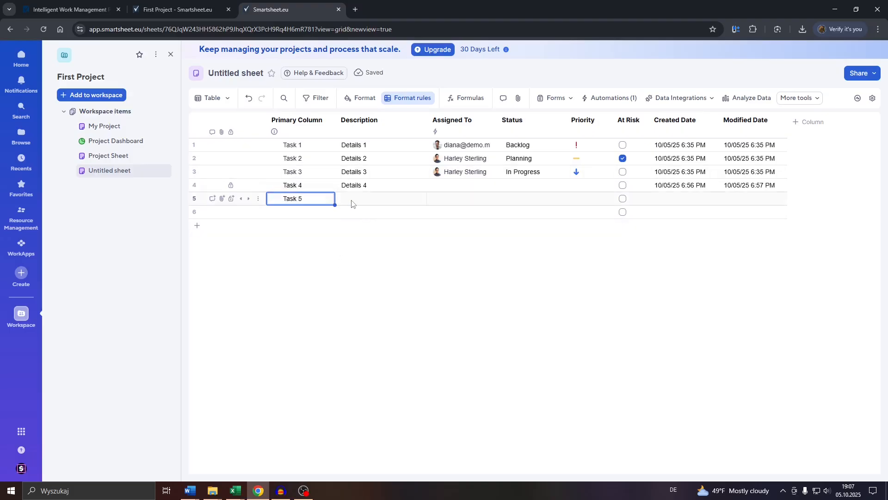
Step: Assign Task 5 to the first contact offered in the Assigned To column
click(353, 202)
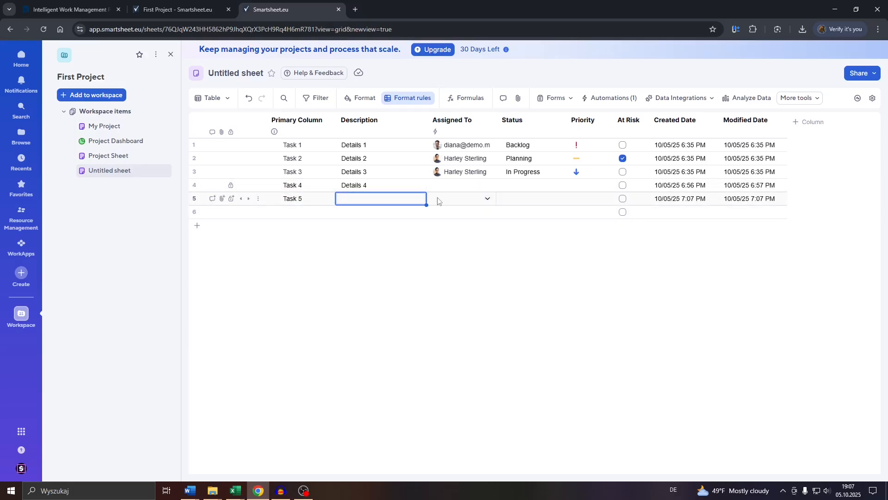
click(485, 199)
click(485, 199)
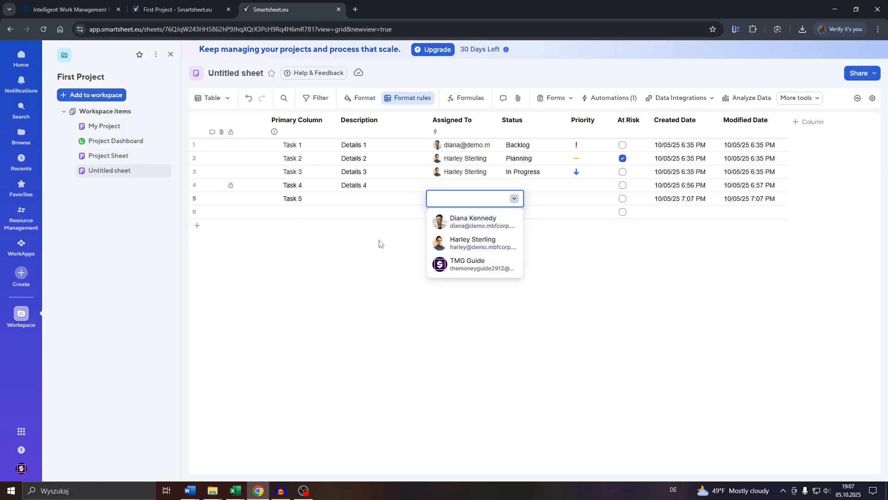
click(473, 223)
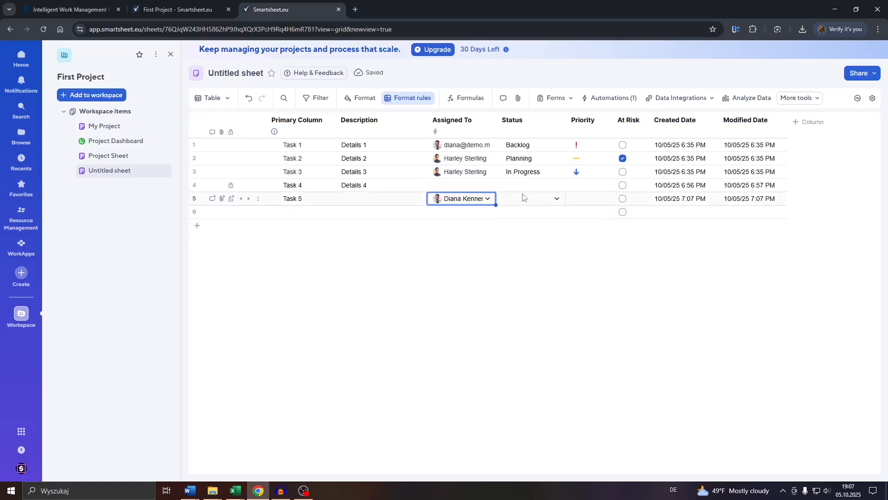
Step: Set Task 5's status to In Progress and its priority to Medium
click(557, 199)
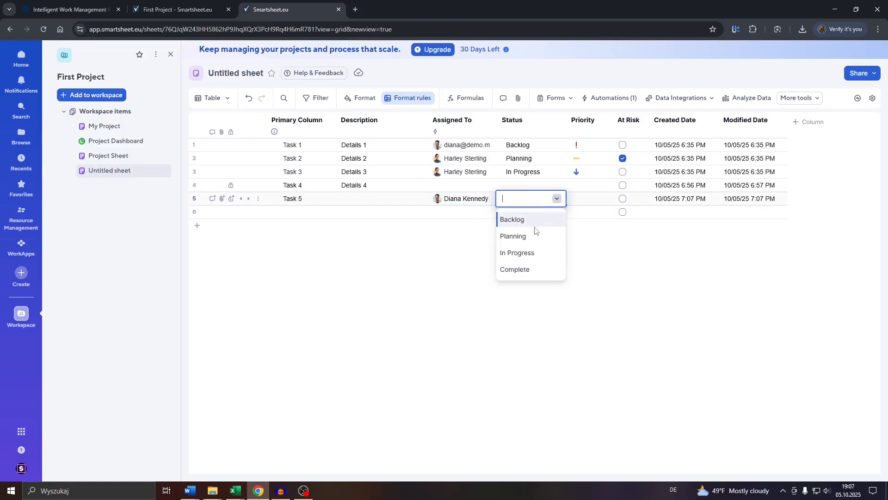
click(532, 252)
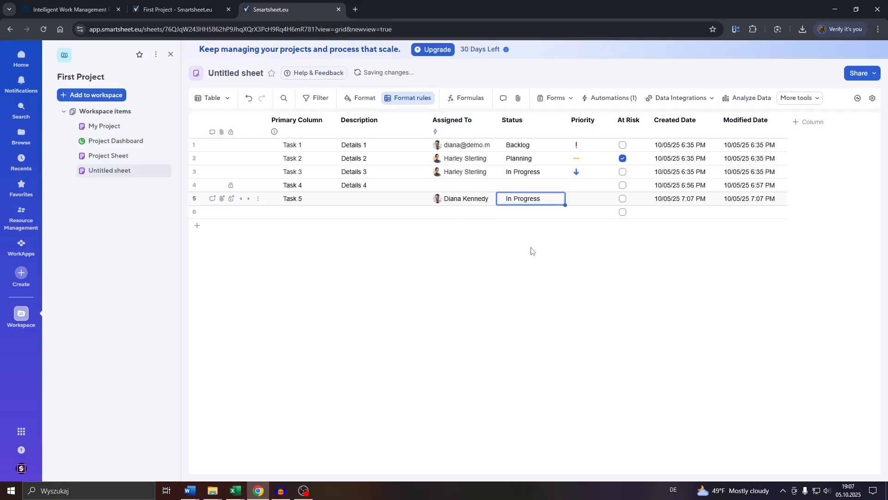
click(592, 201)
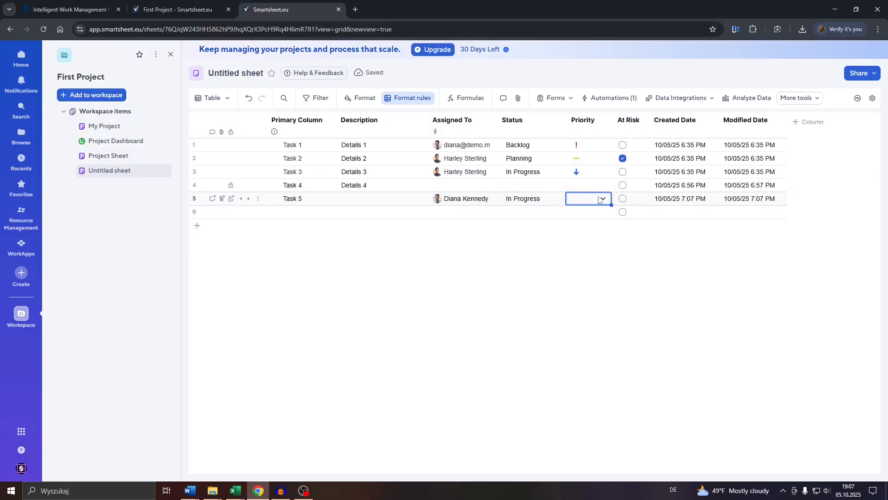
click(603, 199)
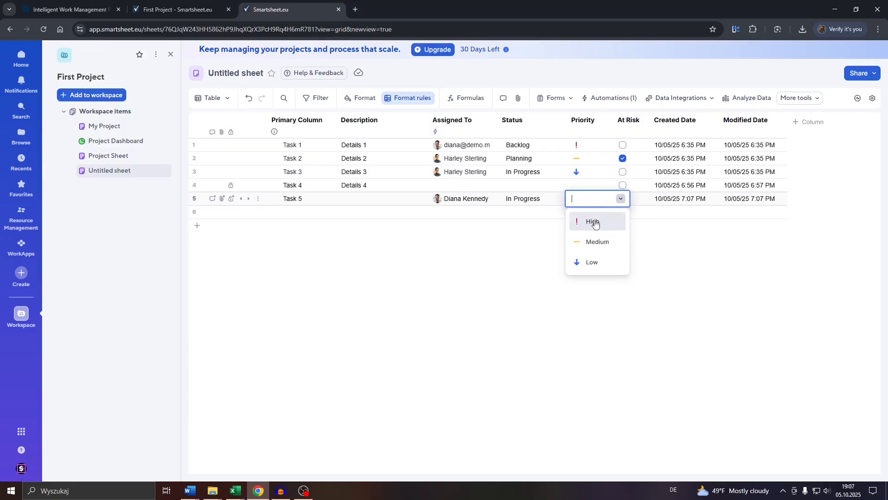
click(597, 242)
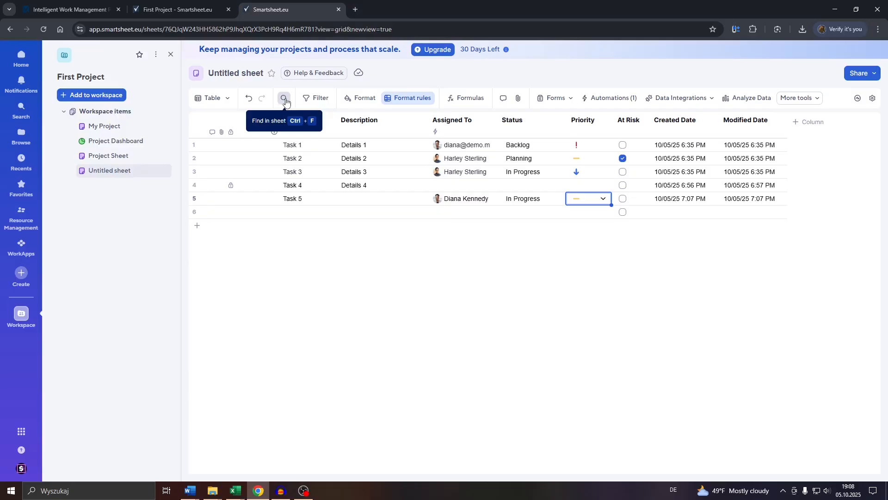
Step: Examine which columns and row properties the sheet can be filtered by, and display the cell formatting options
click(322, 99)
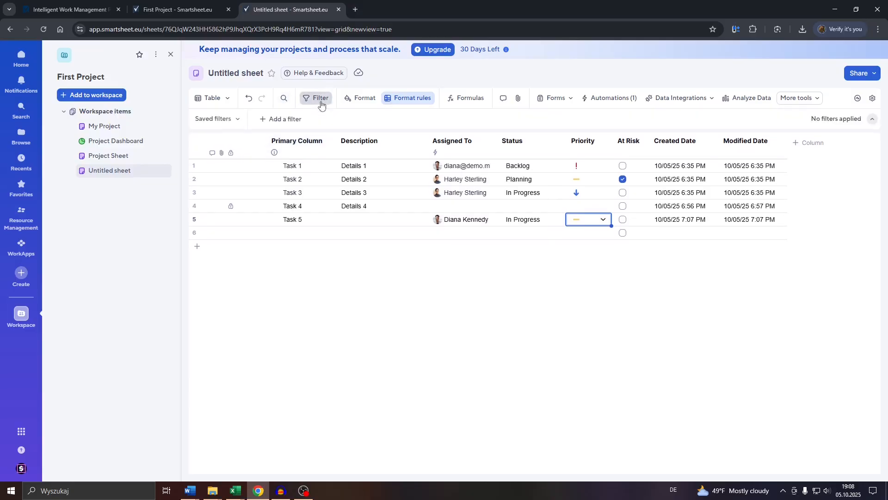
click(284, 121)
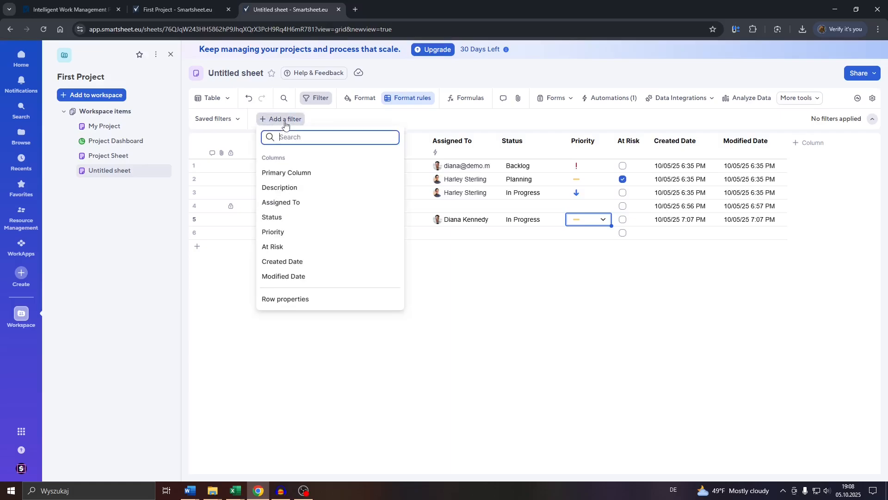
click(276, 369)
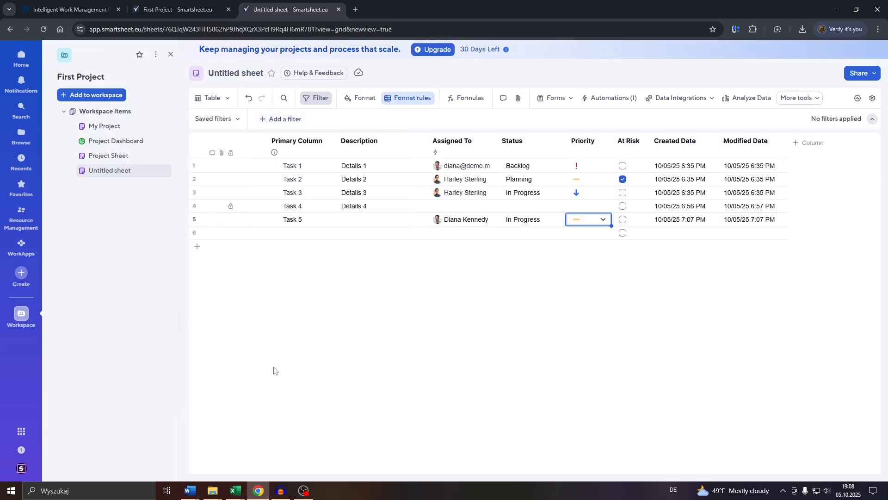
click(365, 99)
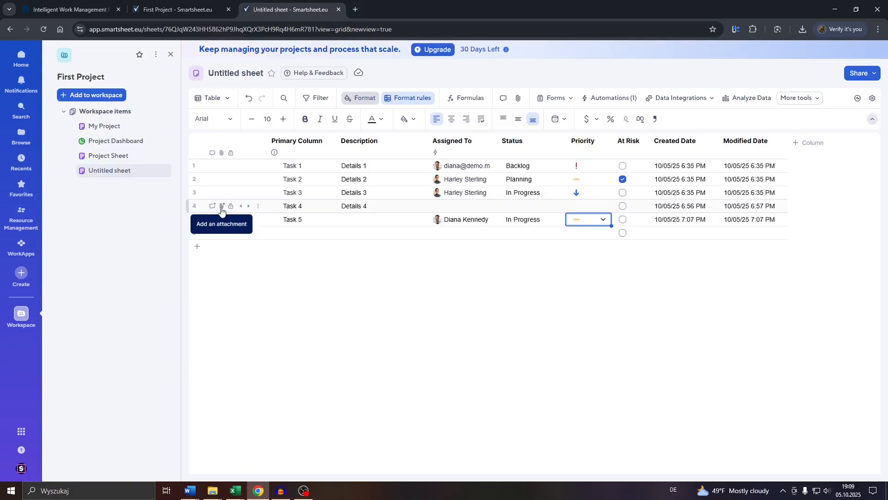
Step: Examine the attachment scope and upload options for Task 5, and close the attachments without adding anything
click(519, 99)
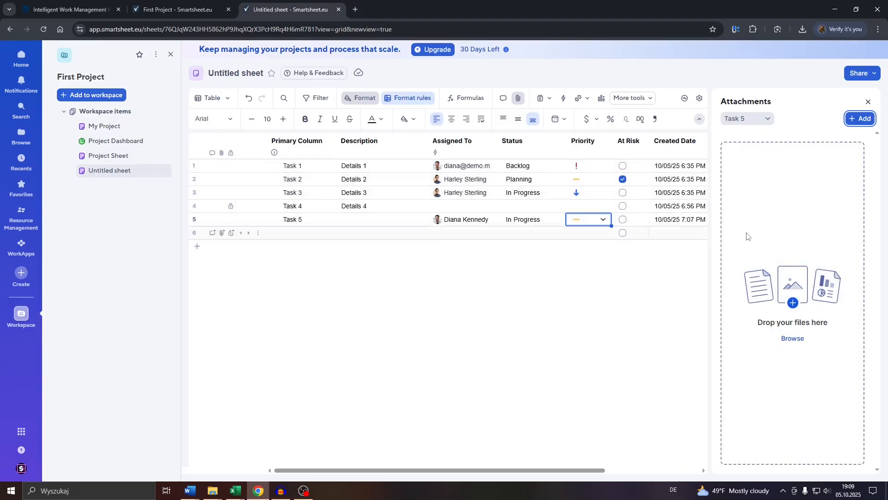
click(759, 120)
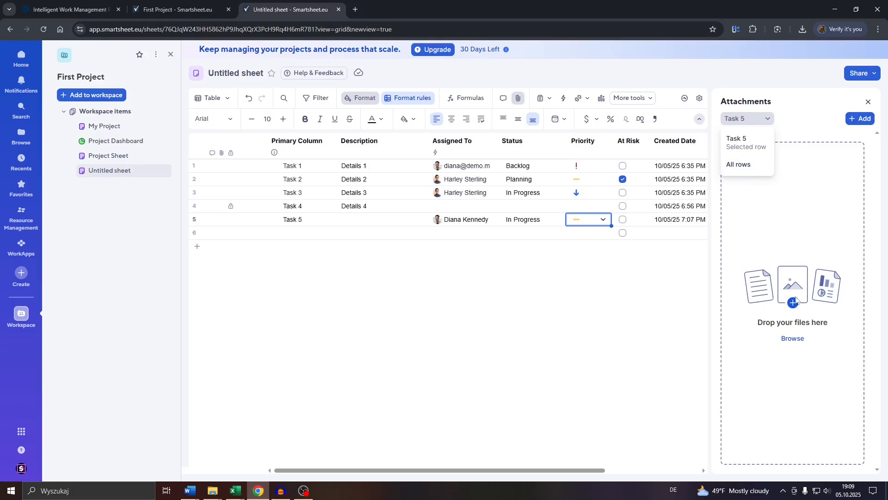
click(864, 120)
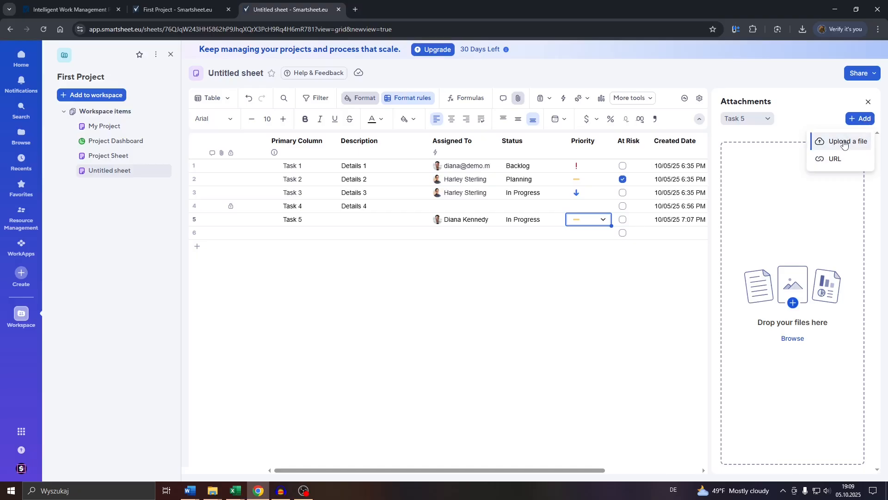
key(Escape)
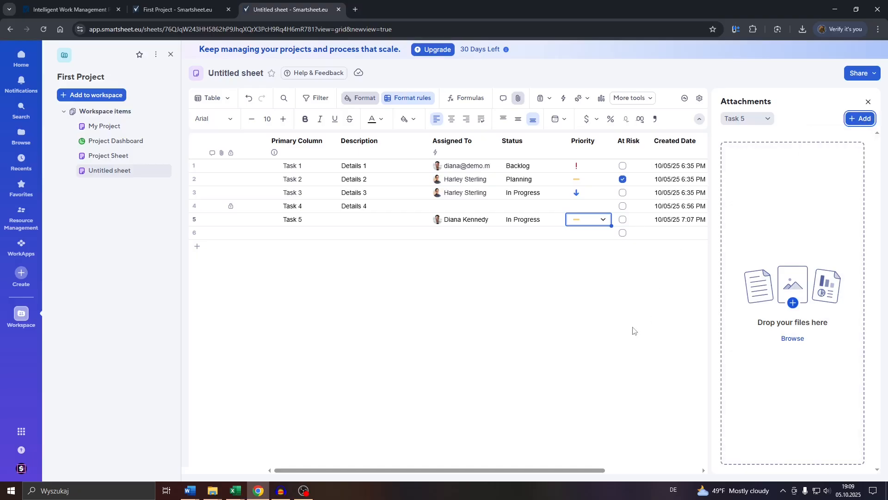
click(869, 101)
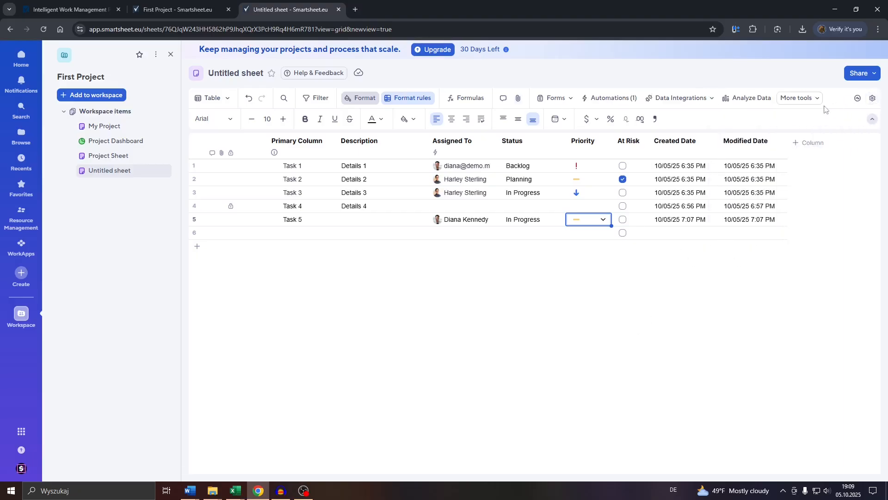